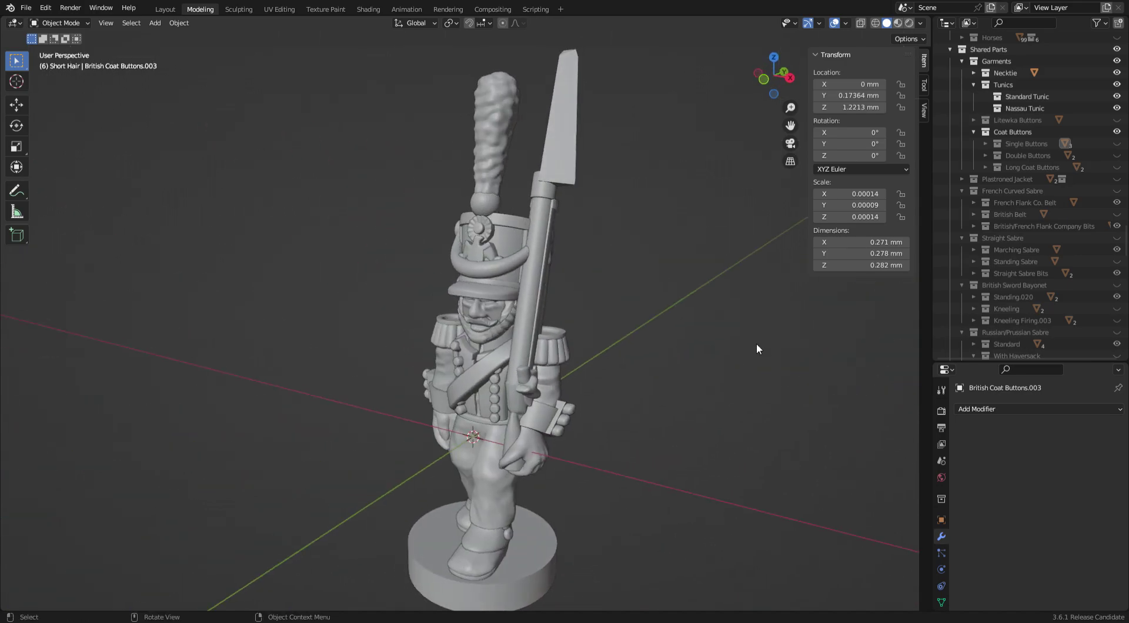
- Select the soldier's head, shako and plume together using wireframe shading, and return the viewport to solid shading
middle_click_drag(756, 344, 774, 341)
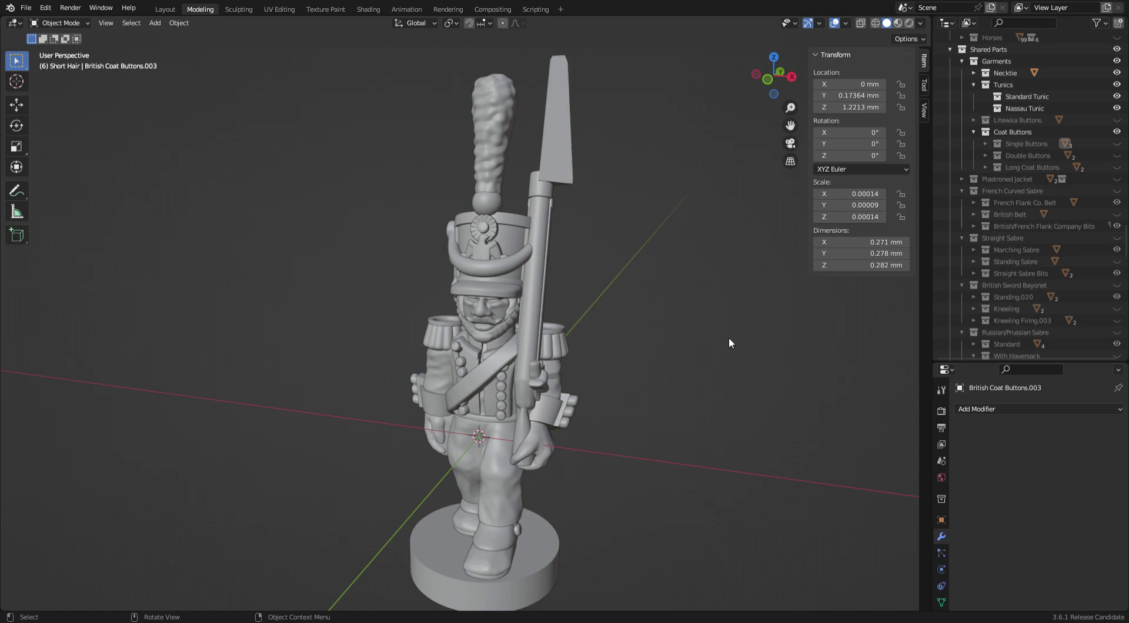
middle_click_drag(700, 354, 726, 348)
scroll(690, 358, "up", 3)
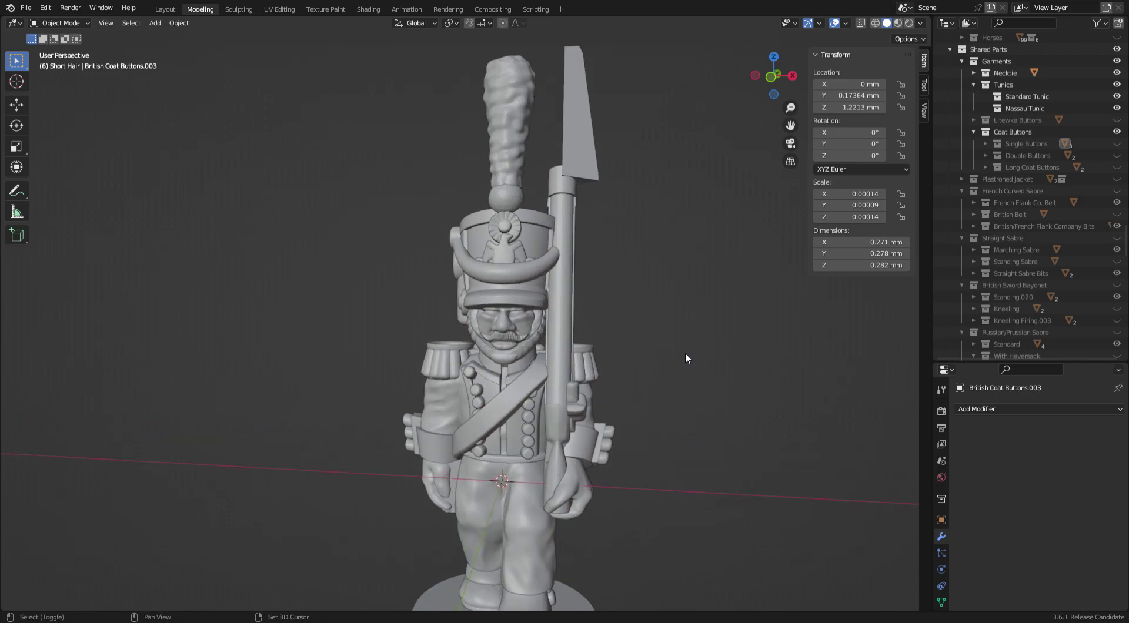
key("z")
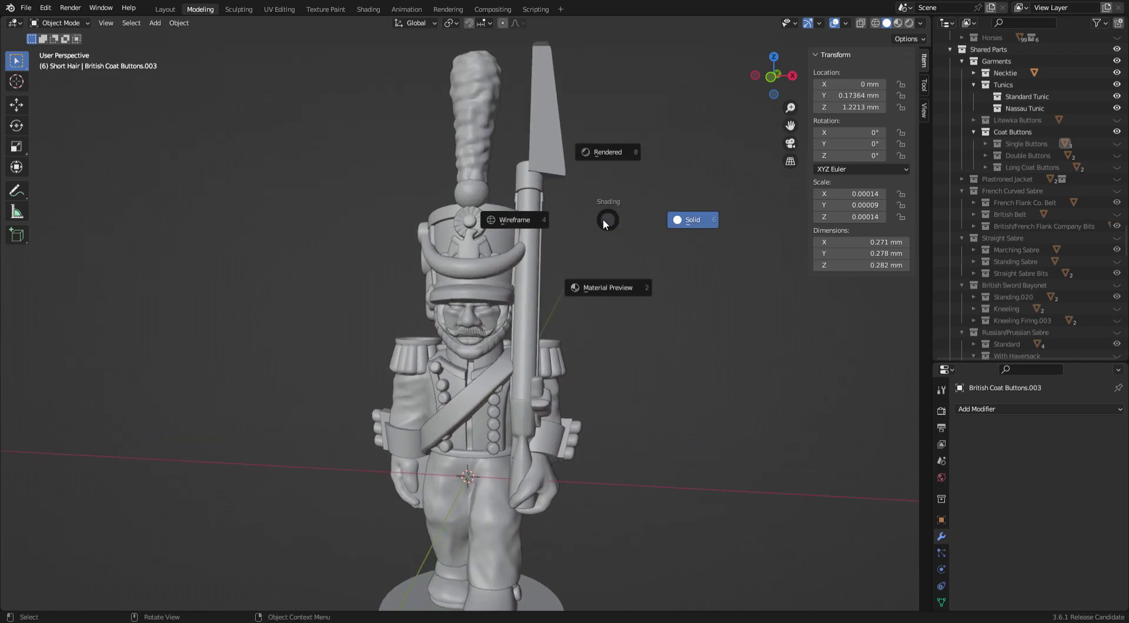
left_click(520, 223)
mouse_move(421, 286)
middle_mouse_down()
mouse_move(425, 263)
mouse_move(432, 274)
mouse_move(416, 281)
middle_mouse_up()
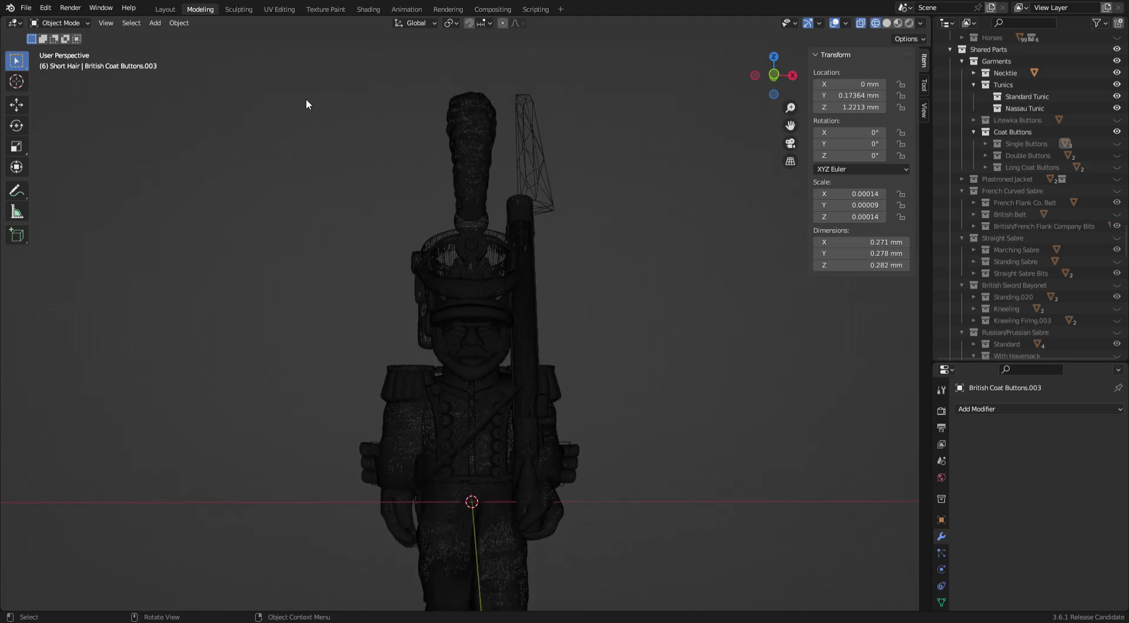
mouse_move(304, 93)
left_mouse_down()
mouse_move(460, 285)
mouse_move(500, 359)
left_mouse_up()
middle_click_drag(502, 347, 487, 289)
key("z")
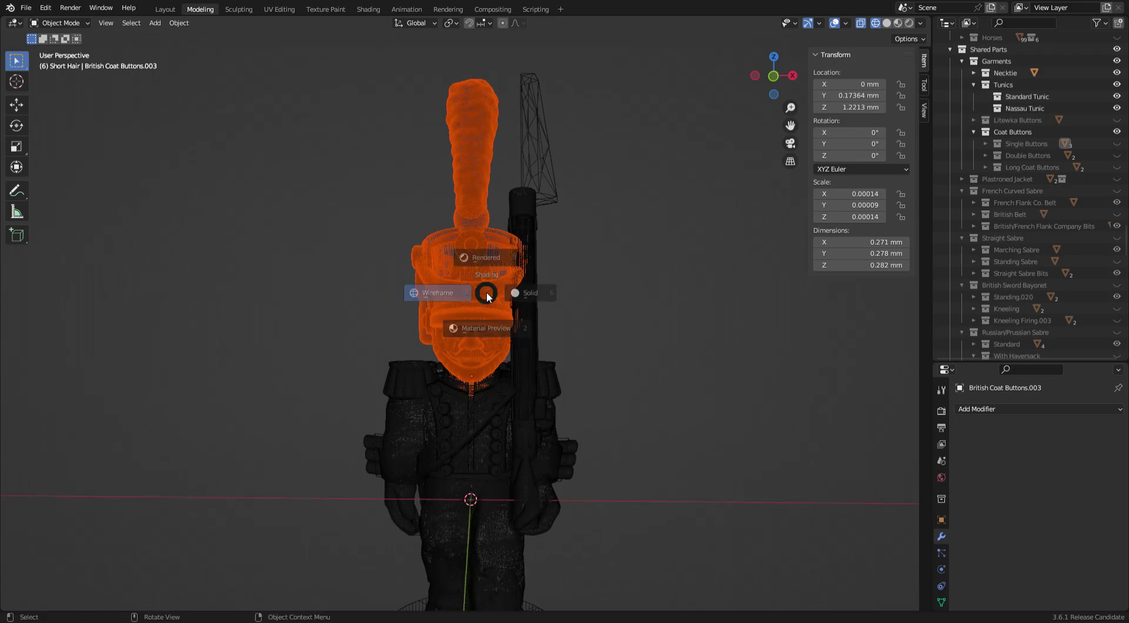
left_click(566, 294)
middle_click_drag(569, 294, 609, 310)
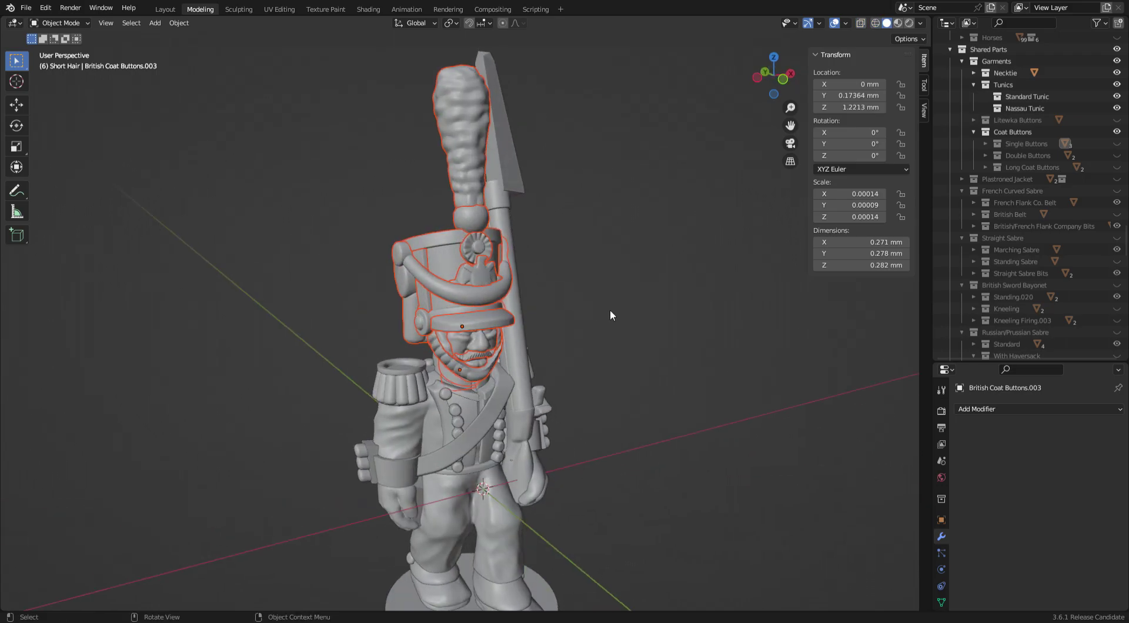
- Try rotating the selected head and shako by -15 degrees about the global Z axis
scroll(610, 311, "up", 3)
middle_click_drag(510, 351, 461, 330)
middle_click_drag(376, 326, 602, 320)
scroll(573, 322, "down", 6)
scroll(583, 328, "up", 4)
scroll(602, 320, "up", 3)
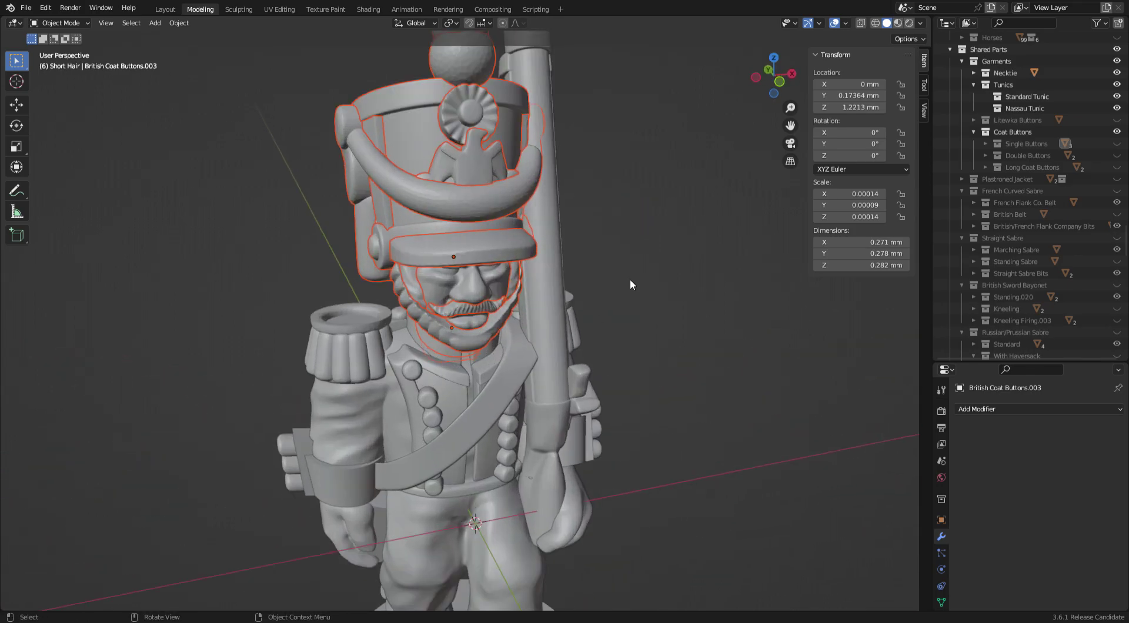
scroll(620, 267, "down", 2)
scroll(620, 317, "up", 2)
scroll(622, 317, "down", 3)
key("r")
key("z")
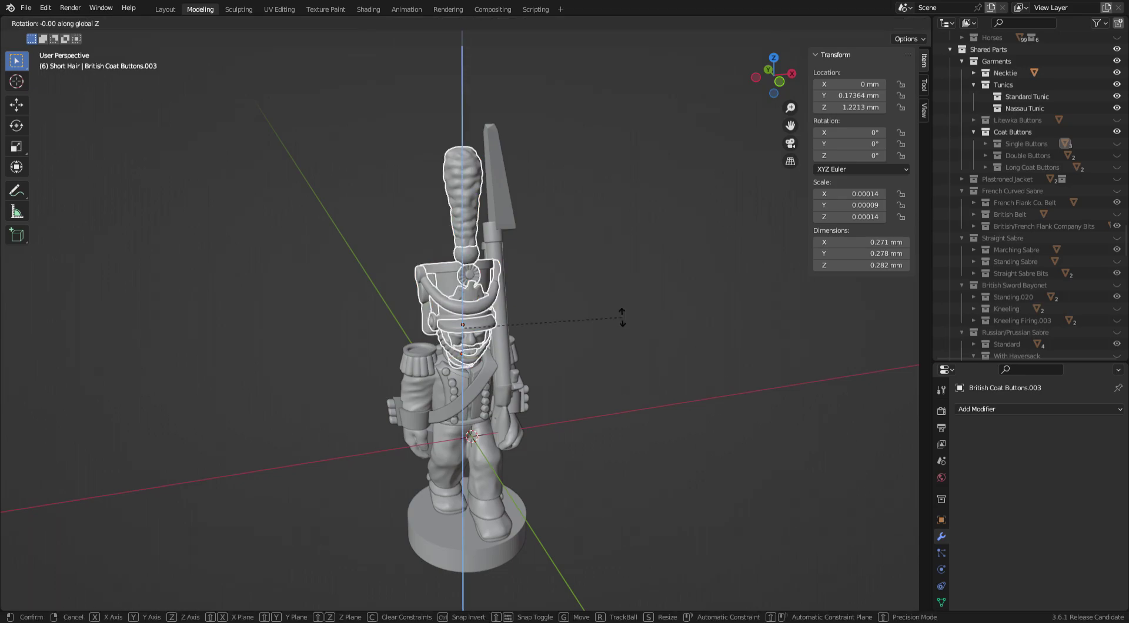
mouse_move(485, 143)
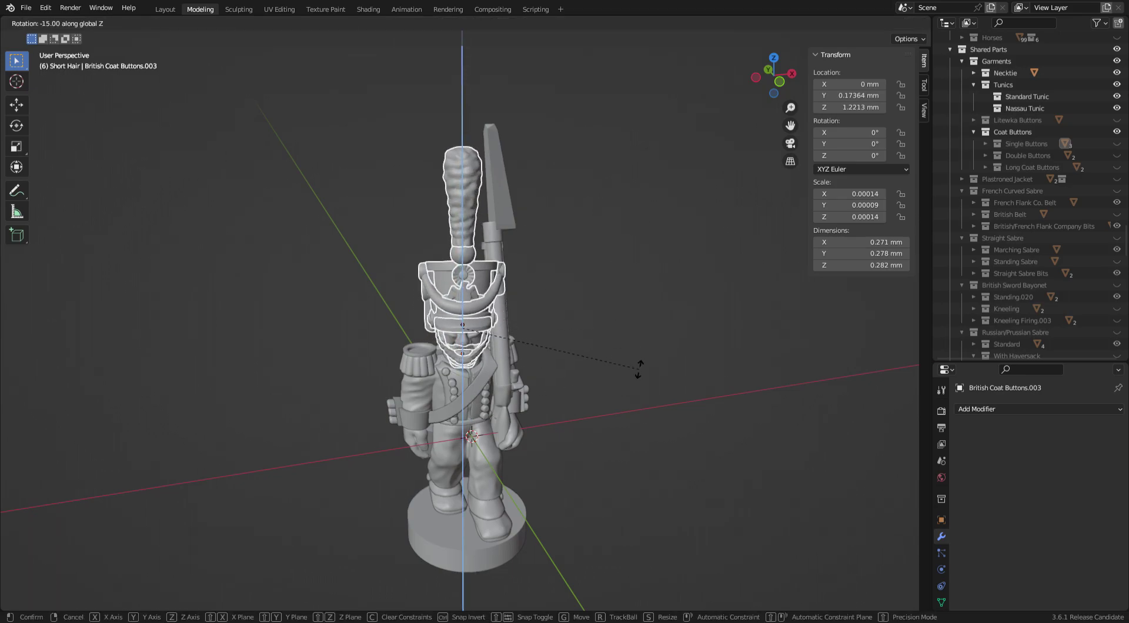
left_click(641, 352)
- Try a second turn of the selected head, shako and plume about the global Z axis
middle_click_drag(641, 353, 365, 327)
scroll(645, 339, "up", 4)
key("r")
key("z")
left_click(655, 412)
mouse_move(654, 418)
middle_mouse_down()
mouse_move(716, 397)
mouse_move(812, 397)
mouse_move(643, 408)
mouse_move(665, 404)
middle_mouse_up()
- Make the head the active object and try rotating it with the shako 30 degrees about the global Z axis
left_click(481, 372)
key("r")
key("z")
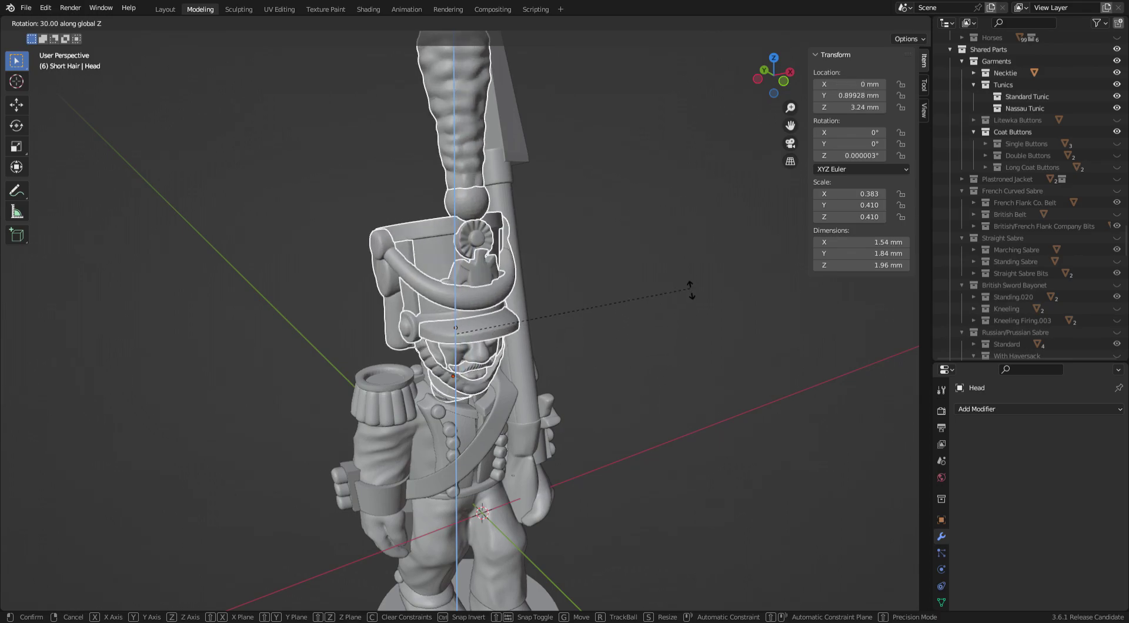
left_click(692, 294)
middle_click_drag(692, 294, 631, 277)
- Try turning the head and shako about global Z once more, clear their rotation and undo the clearing
key("r")
key("z")
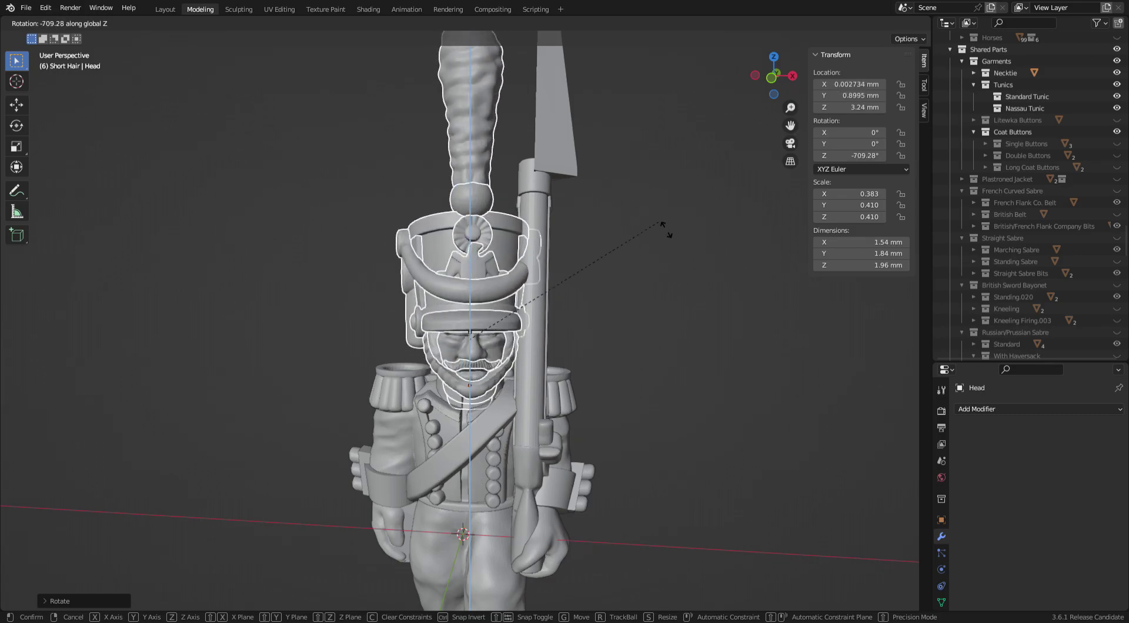
left_click(721, 371)
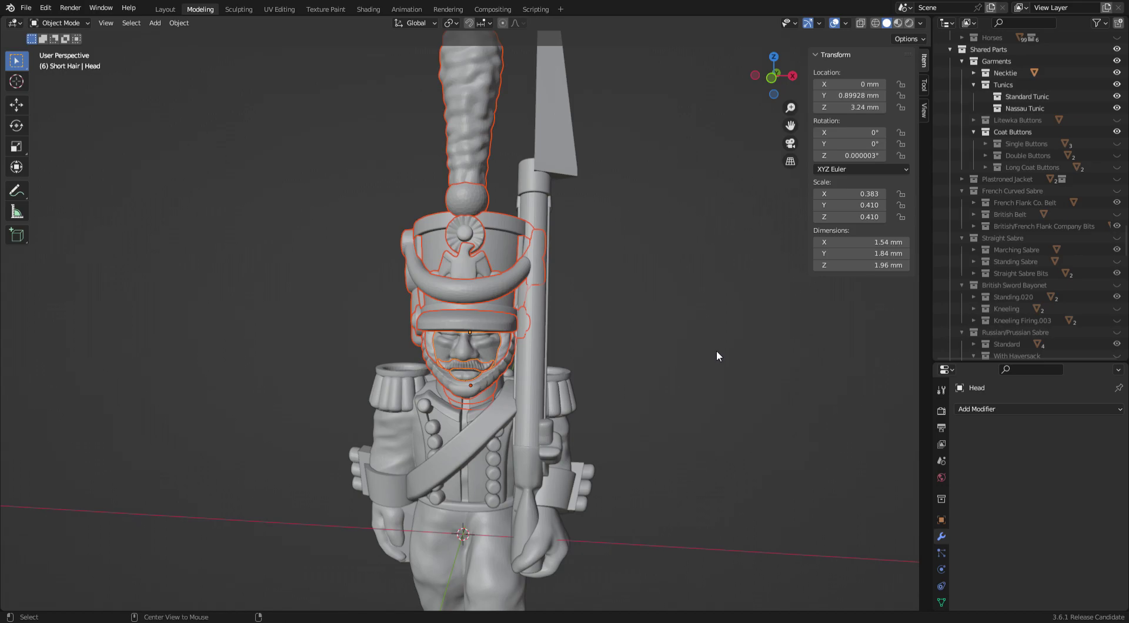
key("alt+r")
key("ctrl+z")
- Collapse and hide the Default head collection and show the 30 Degrees collection in its place
middle_click_drag(673, 315, 712, 311)
scroll(711, 312, "down", 4)
scroll(1052, 200, "up", 12)
scroll(1051, 202, "down", 15)
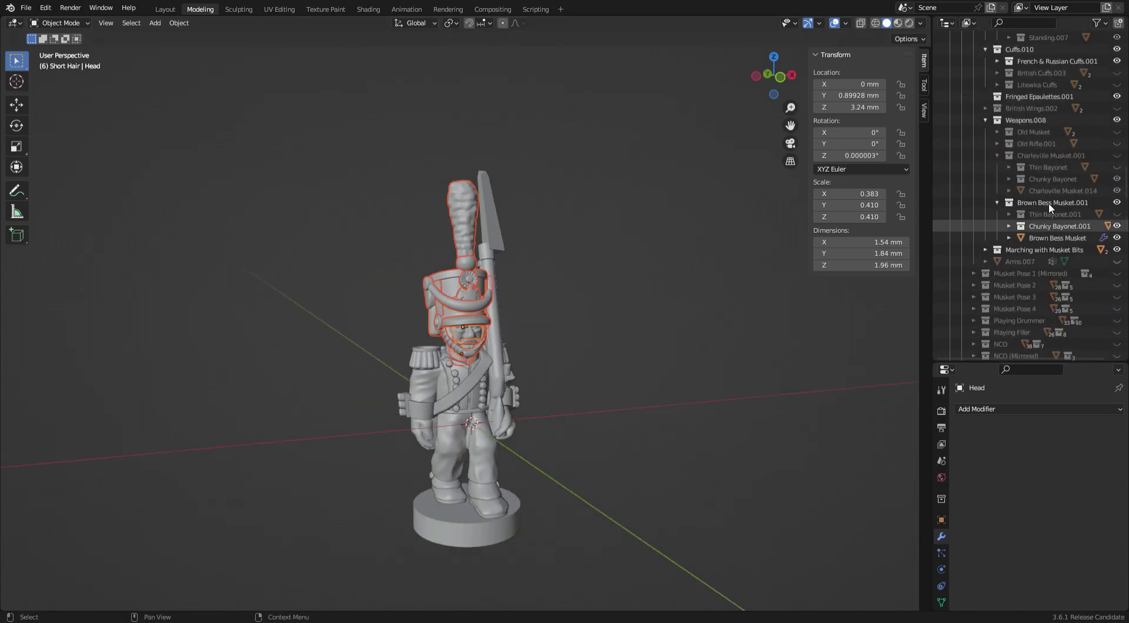
scroll(1041, 206, "up", 15)
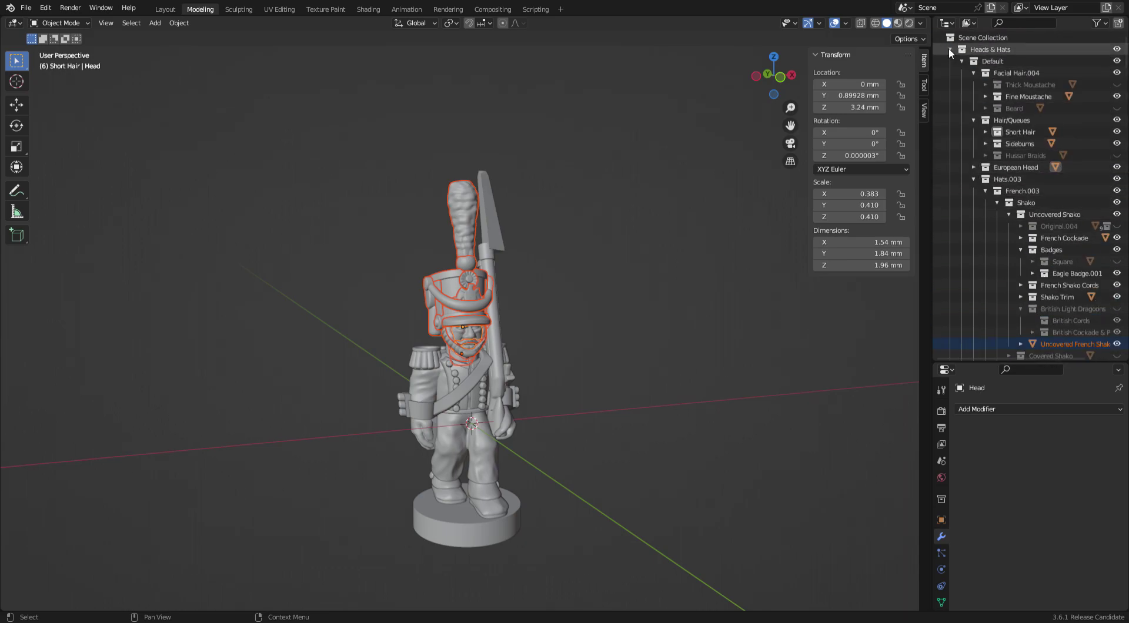
left_click(960, 61)
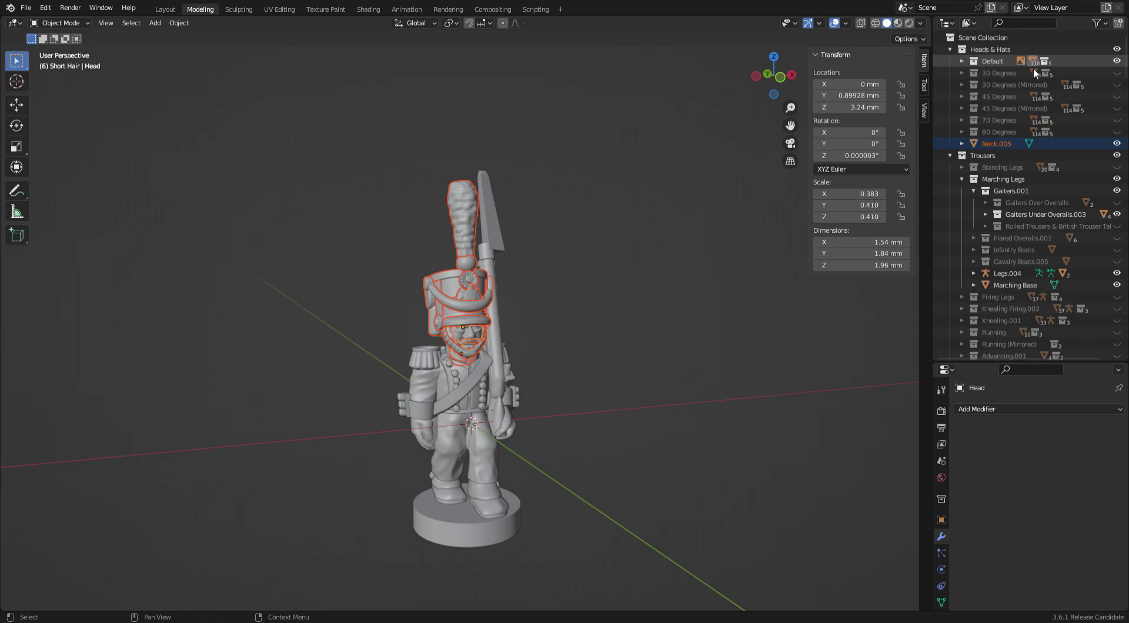
left_click(1117, 61)
left_click(1117, 73)
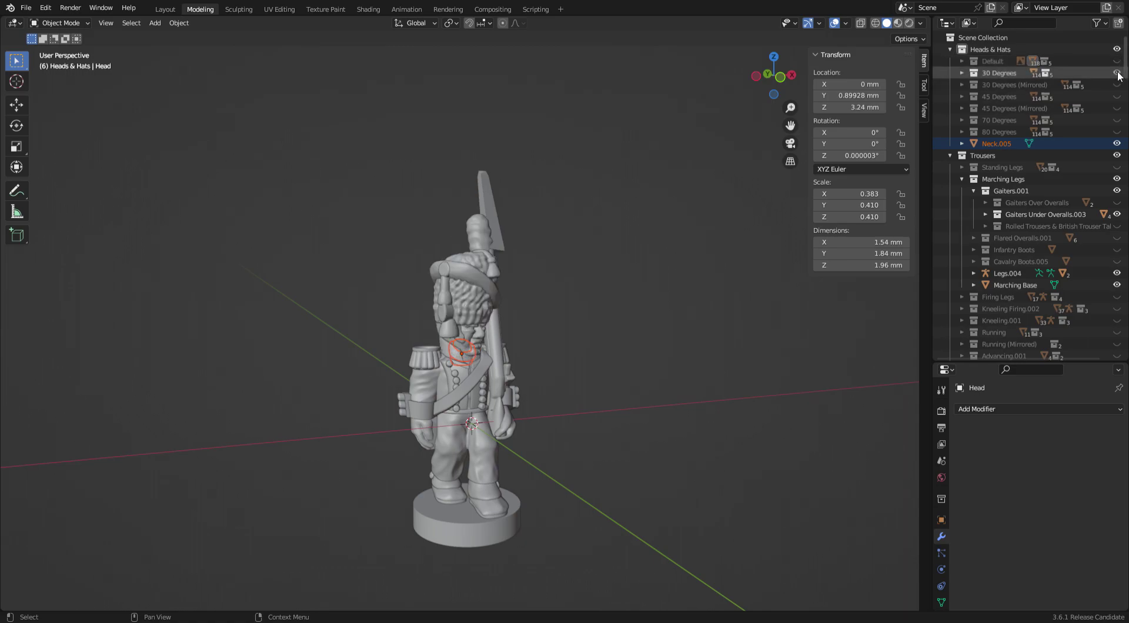
left_click(666, 284)
scroll(665, 284, "up", 6)
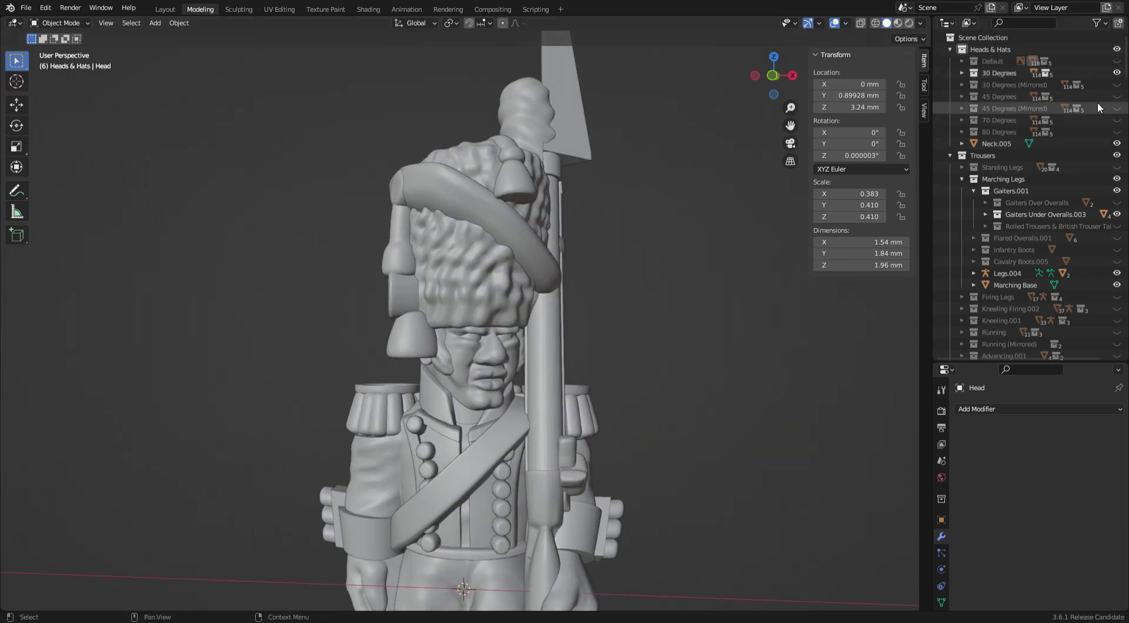
- Hide the 30 Degrees heads and preview the 30 Degrees (Mirrored), 45 Degrees, 45 Degrees (Mirrored) and 70 Degrees collections in turn
left_click(1116, 73)
left_click(1117, 84)
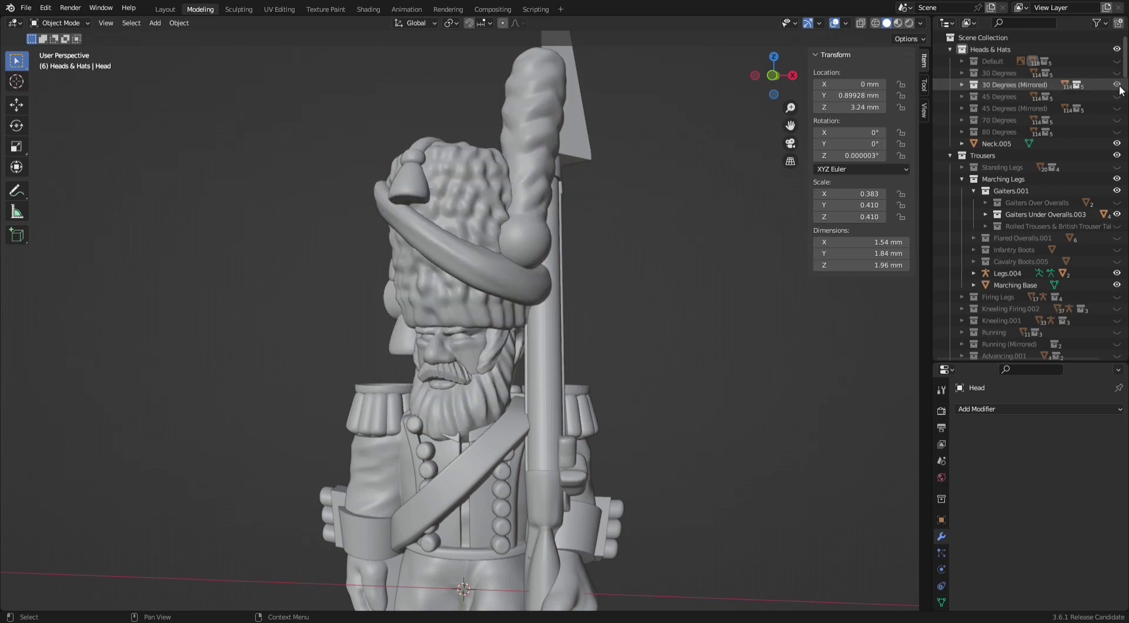
left_click(1116, 85)
left_click(1116, 97)
left_click(1117, 97)
left_click(1116, 108)
left_click(1116, 108)
left_click(1116, 120)
left_click(1116, 120)
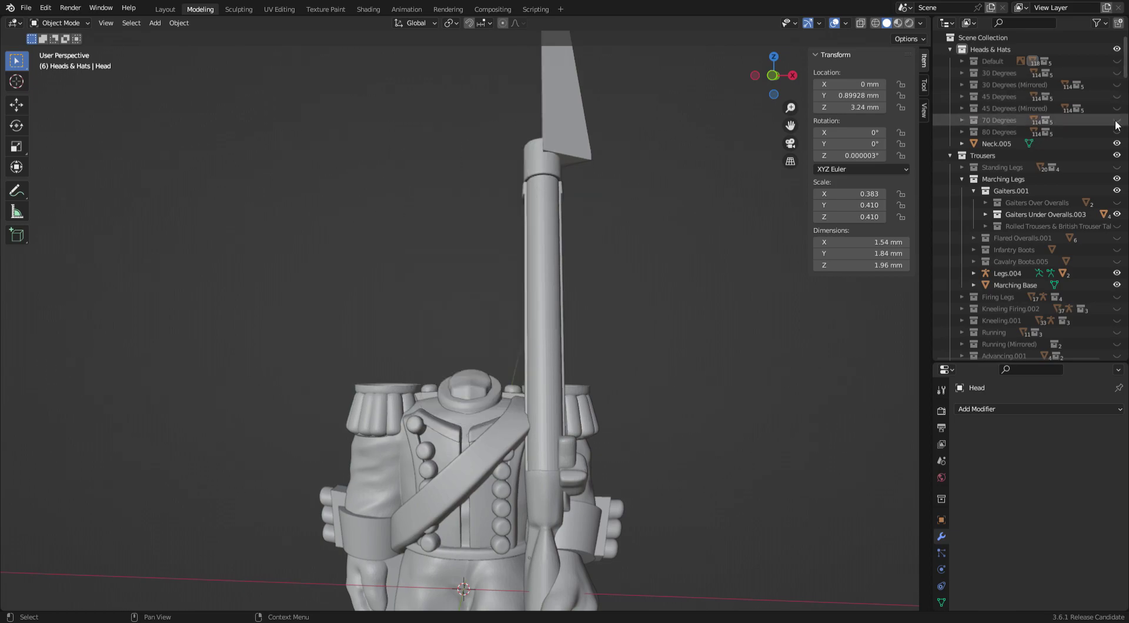
- Preview the 80 Degrees and 70 Degrees heads twice and the 45 Degrees (Mirrored) heads once, hiding each again
left_click(1116, 132)
left_click(1117, 131)
left_click(1117, 120)
left_click(1117, 120)
left_click(1117, 131)
left_click(1117, 131)
left_click(1116, 121)
left_click(1116, 121)
left_click(1116, 108)
left_click(1116, 109)
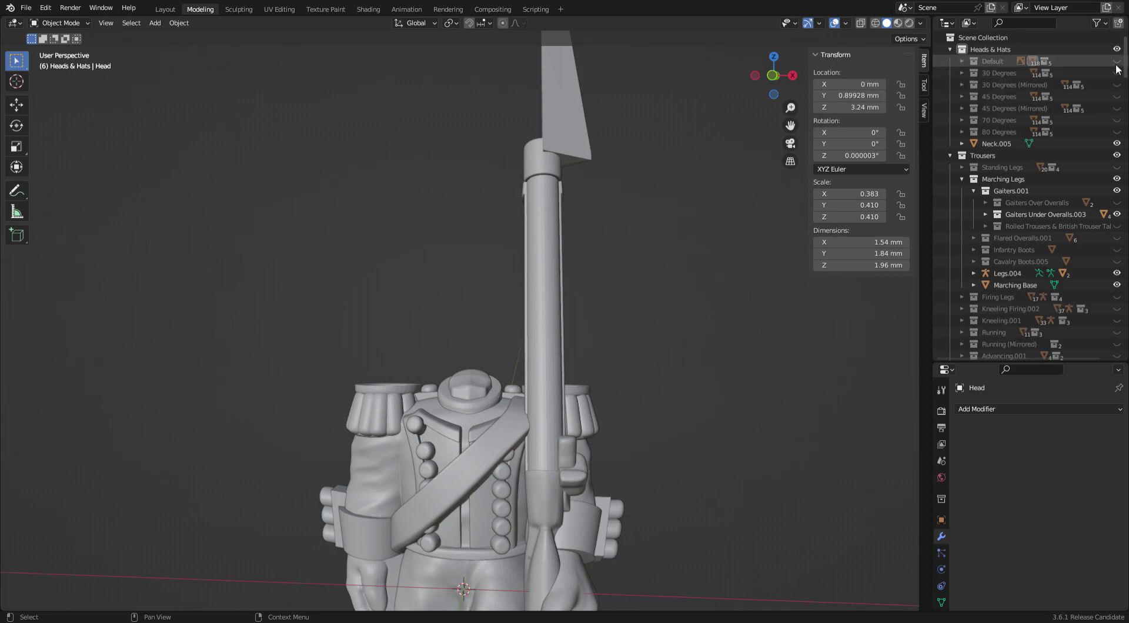
- Show the Default head collection on the soldier again and check the complete figure
left_click(1117, 60)
middle_click_drag(605, 294, 652, 301)
scroll(653, 301, "down", 8)
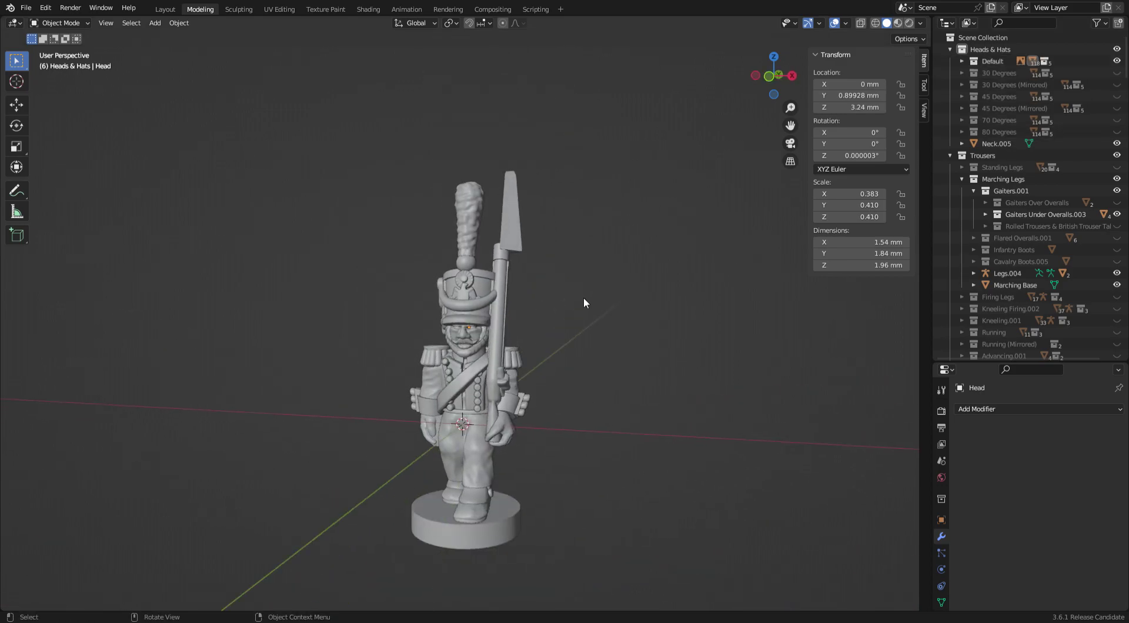
middle_click_drag(584, 290, 551, 274)
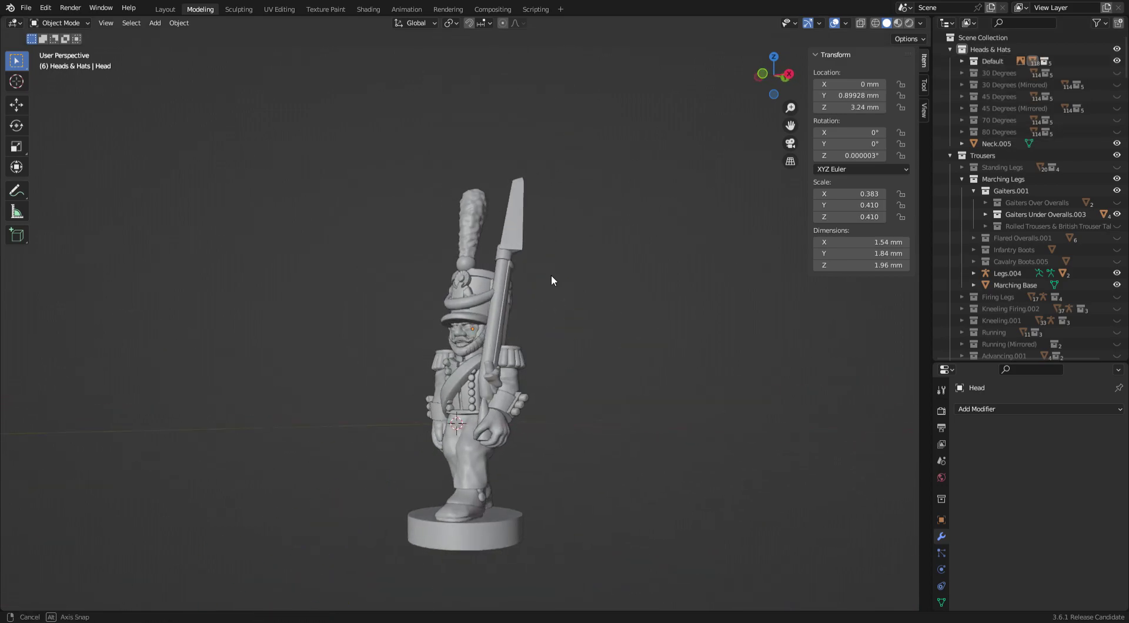
- Hide the Brown Bess Musket.001 collection and show the Charleville Musket.001 collection as the soldier's weapon
scroll(972, 294, "down", 5)
scroll(964, 288, "down", 10)
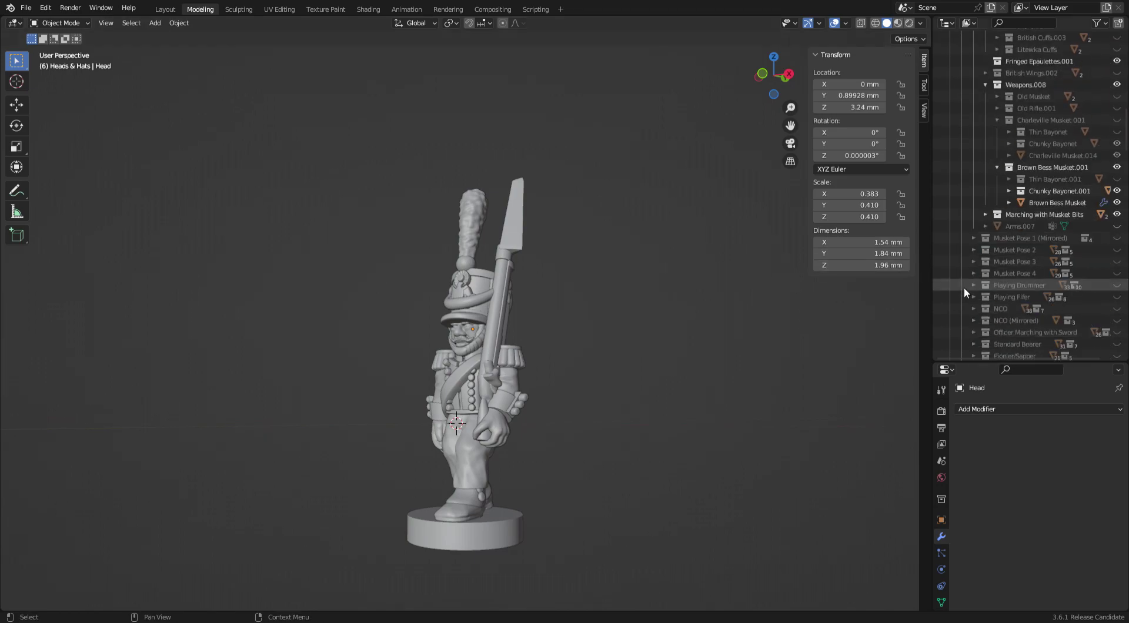
left_click(1116, 238)
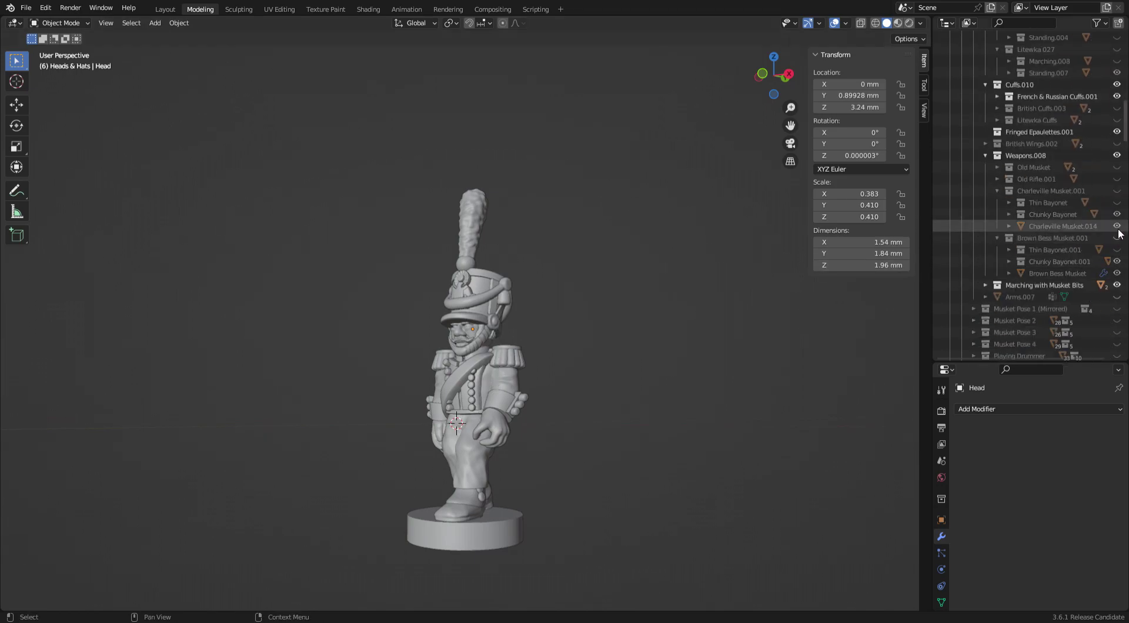
left_click(1116, 191)
scroll(678, 308, "up", 2)
middle_click_drag(675, 309, 597, 296)
scroll(589, 282, "up", 2)
middle_click_drag(531, 191, 611, 207)
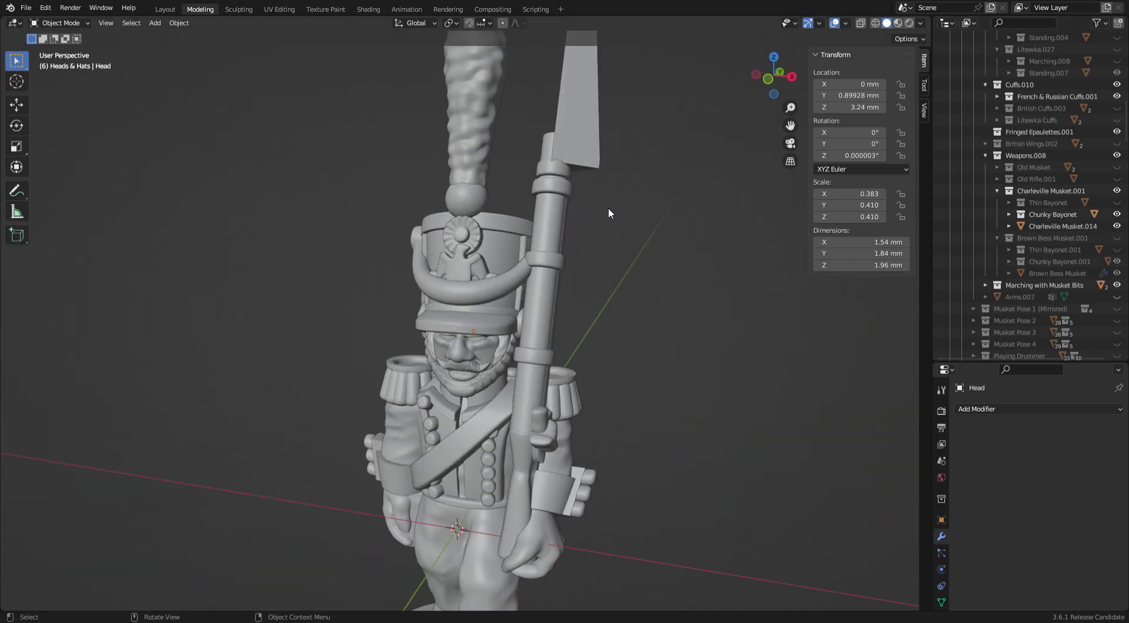
- Select the Charleville musket together with its chunky bayonet and rotate them about the global Y axis
left_click(551, 206)
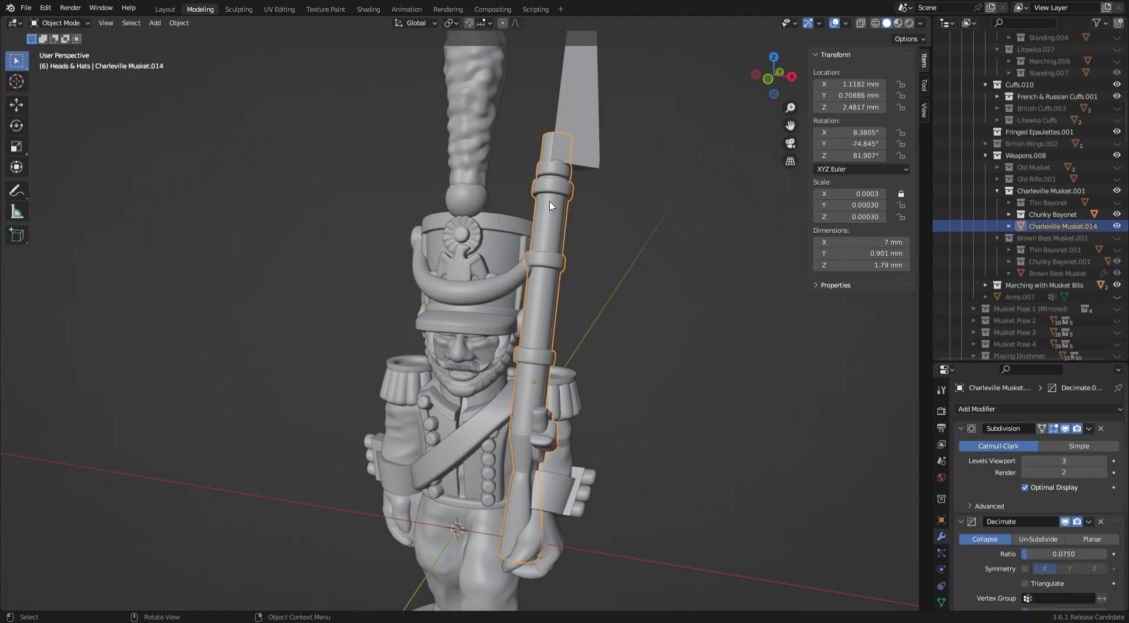
left_click(594, 154, "shift")
left_click(575, 135, "shift")
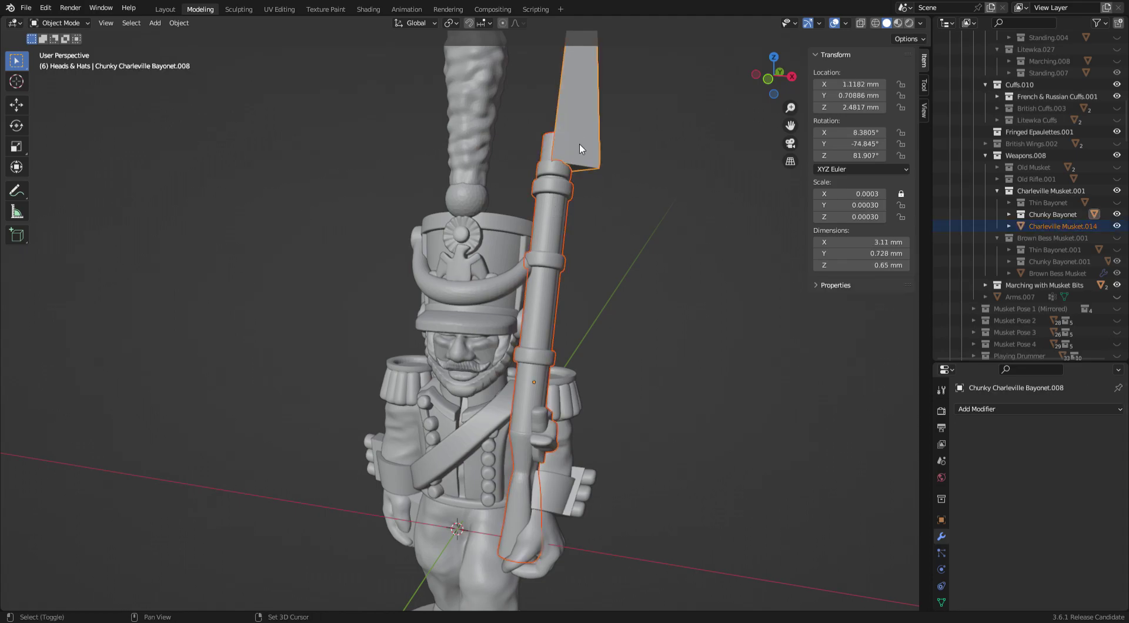
scroll(624, 228, "down", 2)
middle_click_drag(625, 227, 651, 200)
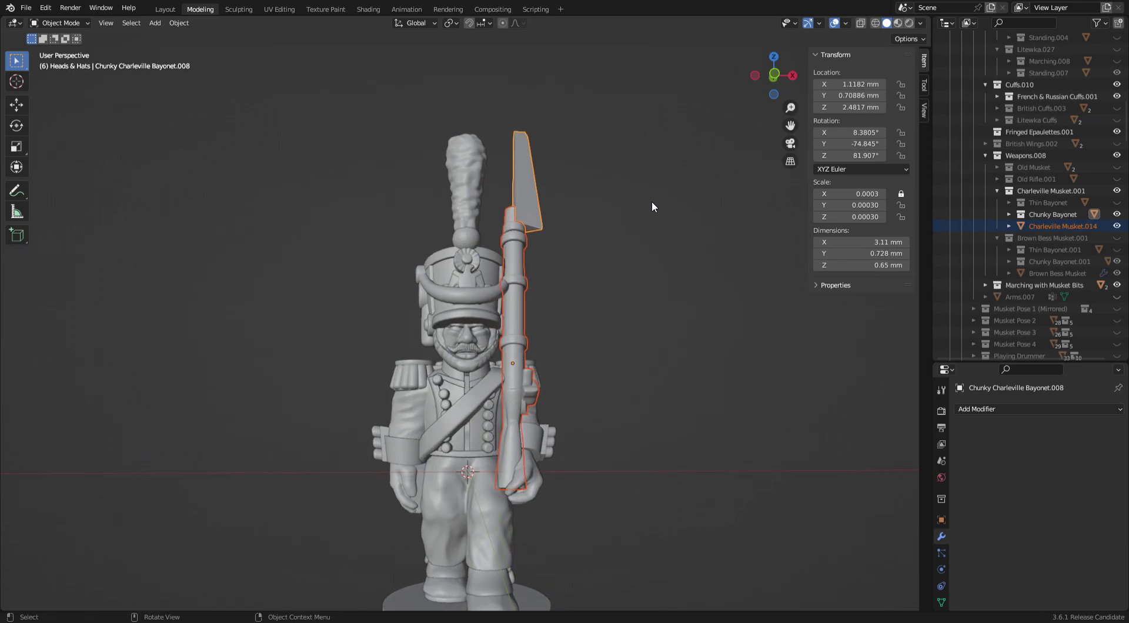
key("r")
key("y")
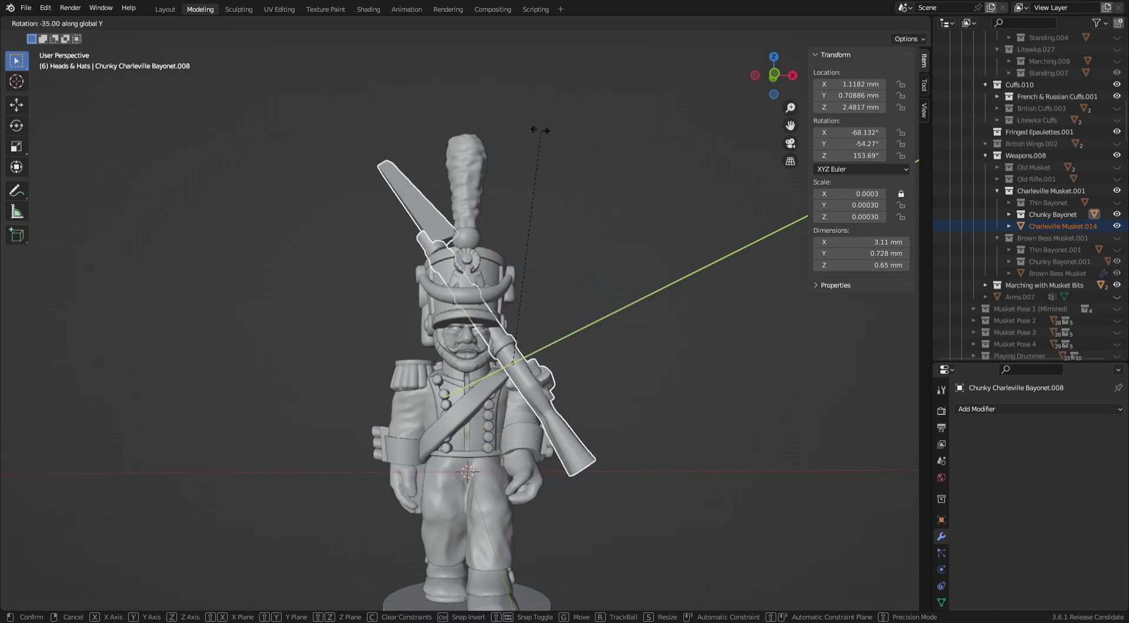
left_click(611, 255)
- In the right orthographic view, tilt the musket and bayonet about global X and move them about 0.14 mm backward and 0.14 mm down
key("KP_3")
key("r")
key("x")
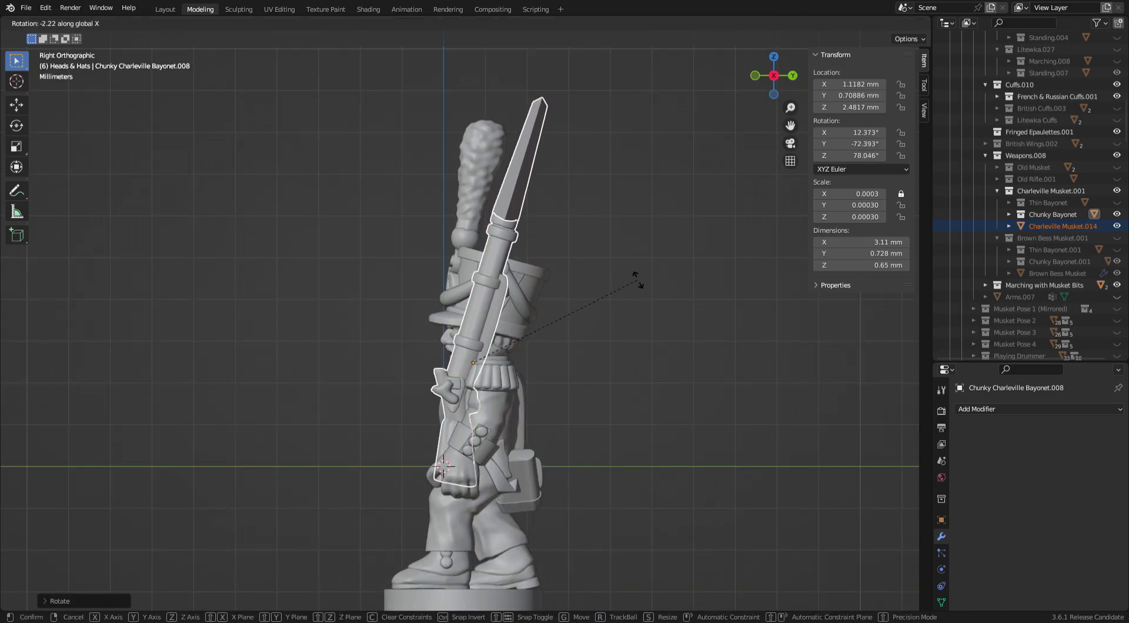
left_click(641, 288)
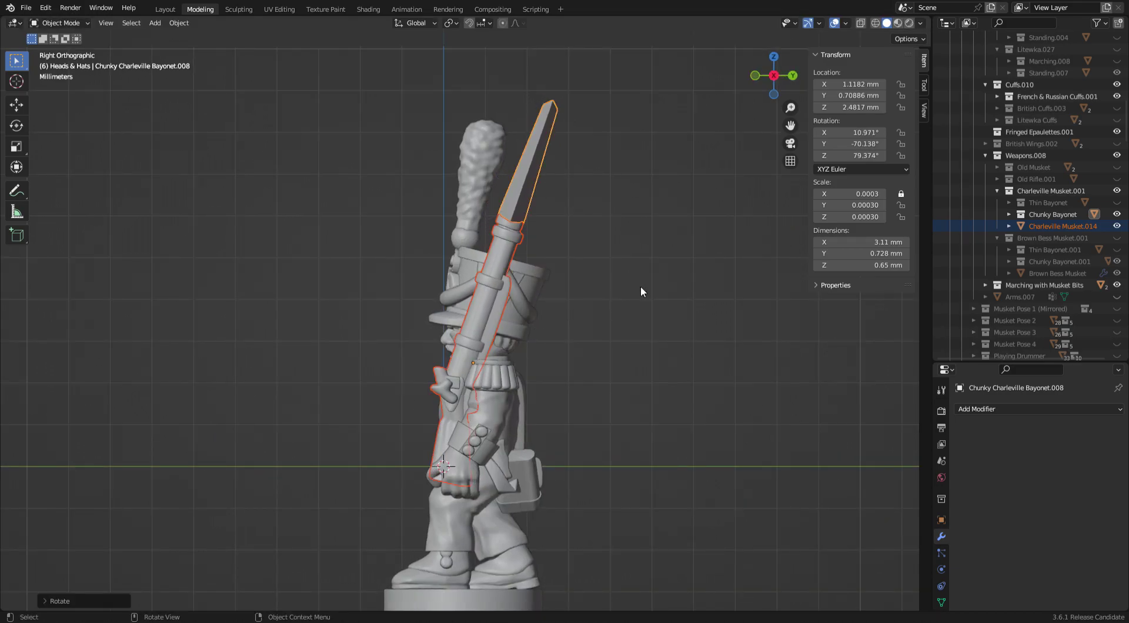
key("g")
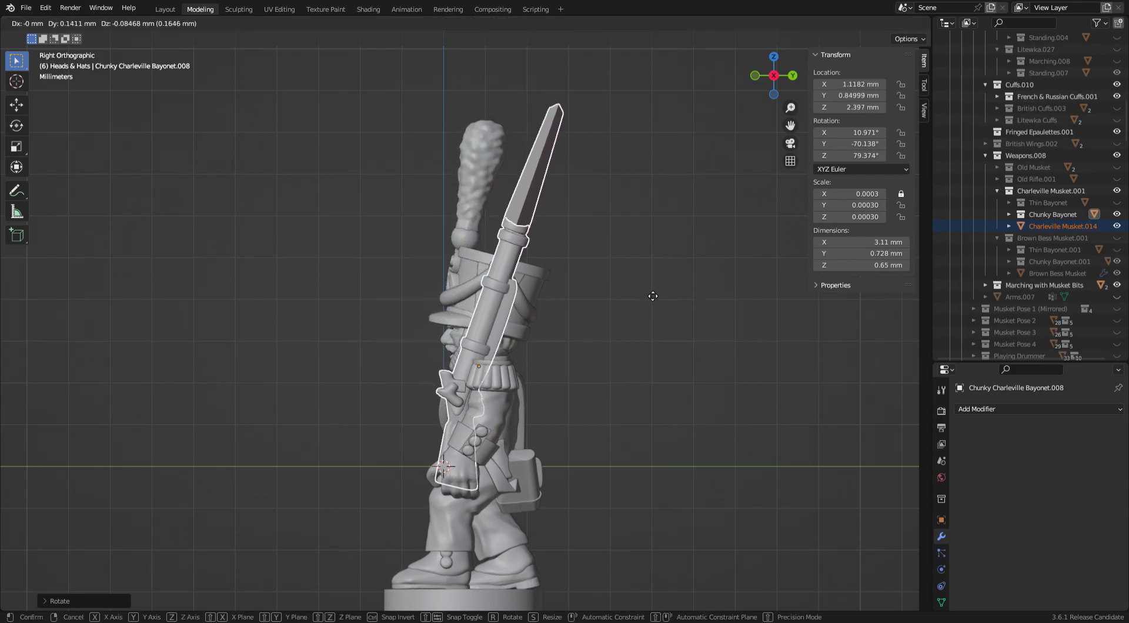
left_click(650, 294)
- Rotate the Charleville musket and bayonet about global Y until the bayonet's rotation is about X 34.8°, Y -72.5°, Z 57°
middle_click_drag(647, 291, 756, 292)
key("r")
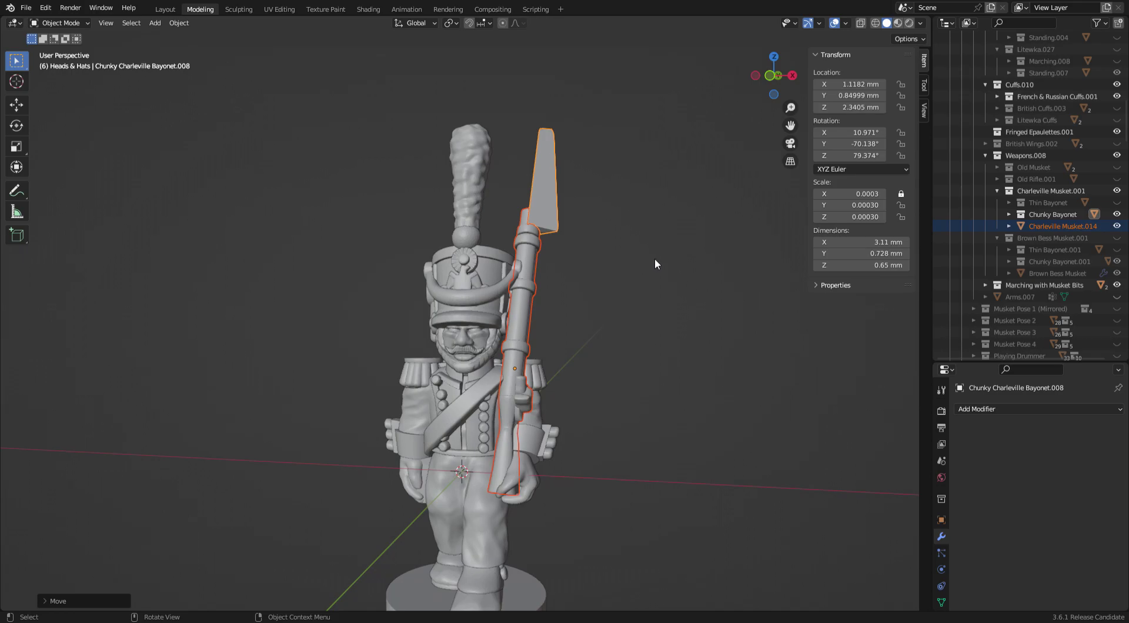
key("y")
left_click(660, 271)
key("r")
key("y")
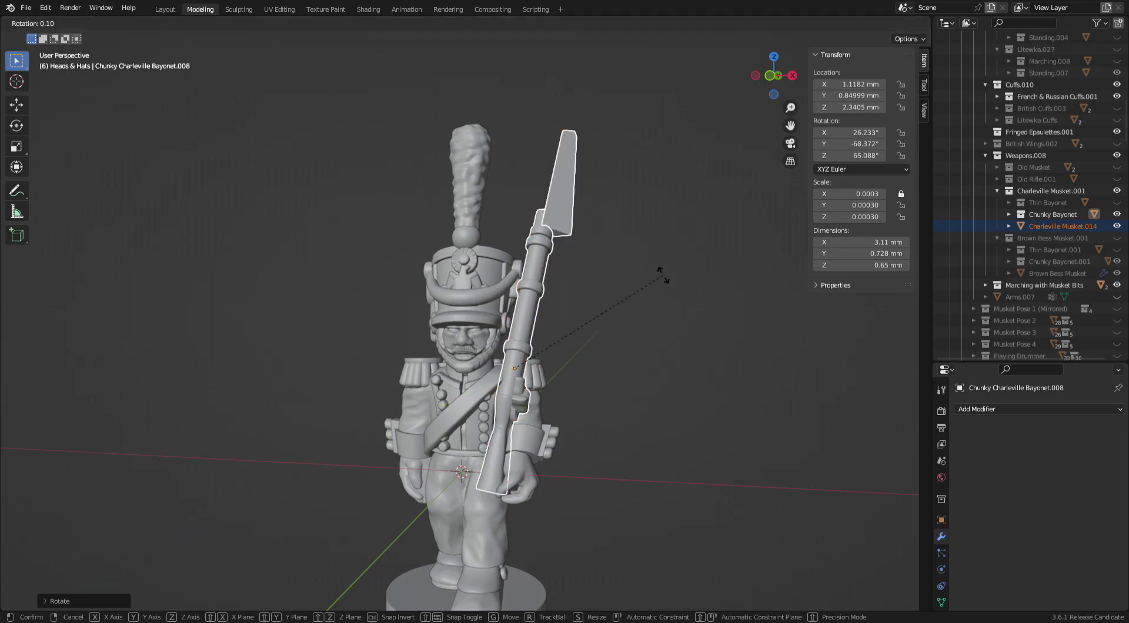
left_click(672, 234)
key("r")
key("y")
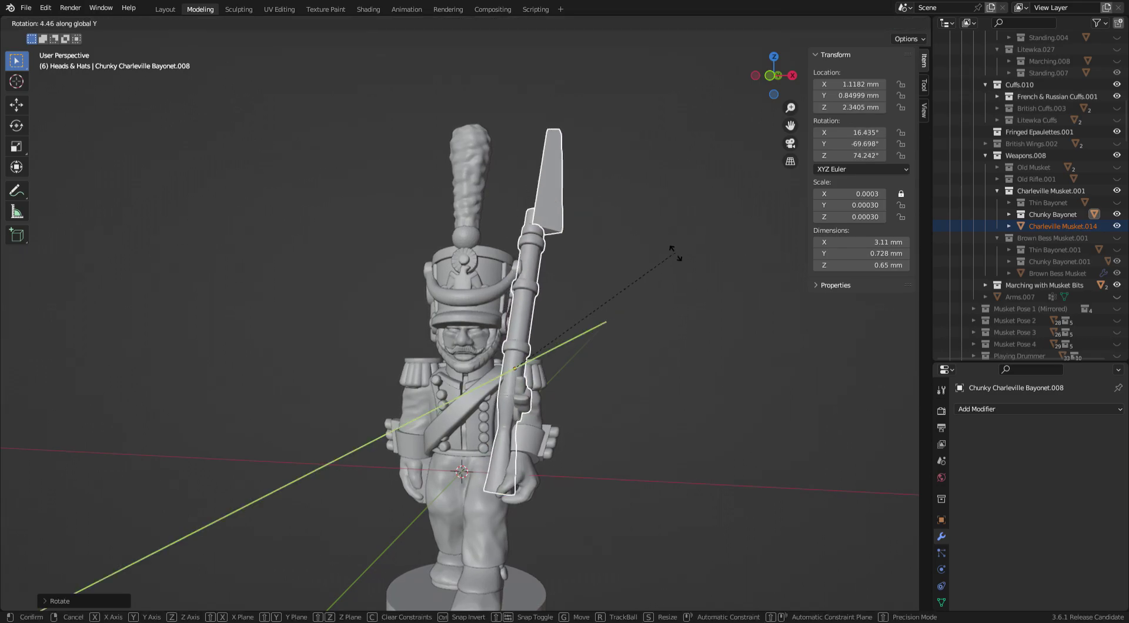
left_click(676, 269)
mouse_move(676, 270)
middle_mouse_down()
mouse_move(646, 268)
mouse_move(583, 298)
middle_mouse_up()
key("r")
key("y")
left_click(693, 266)
- In the front view, select all the head, shako and plume parts through wireframe display and turn them about global Z in solid shading
key("KP_1")
key("z")
left_click(362, 232)
mouse_move(322, 145)
left_mouse_down()
mouse_move(461, 256)
mouse_move(499, 348)
left_mouse_up()
key("shift+z")
key("r")
key("z")
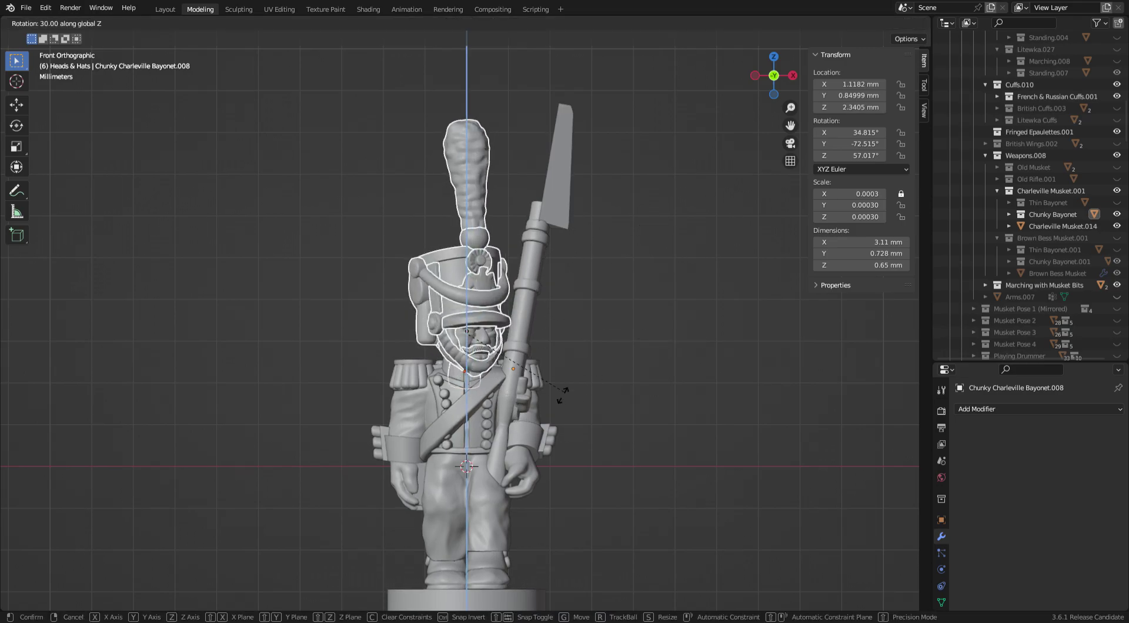
left_click(597, 351)
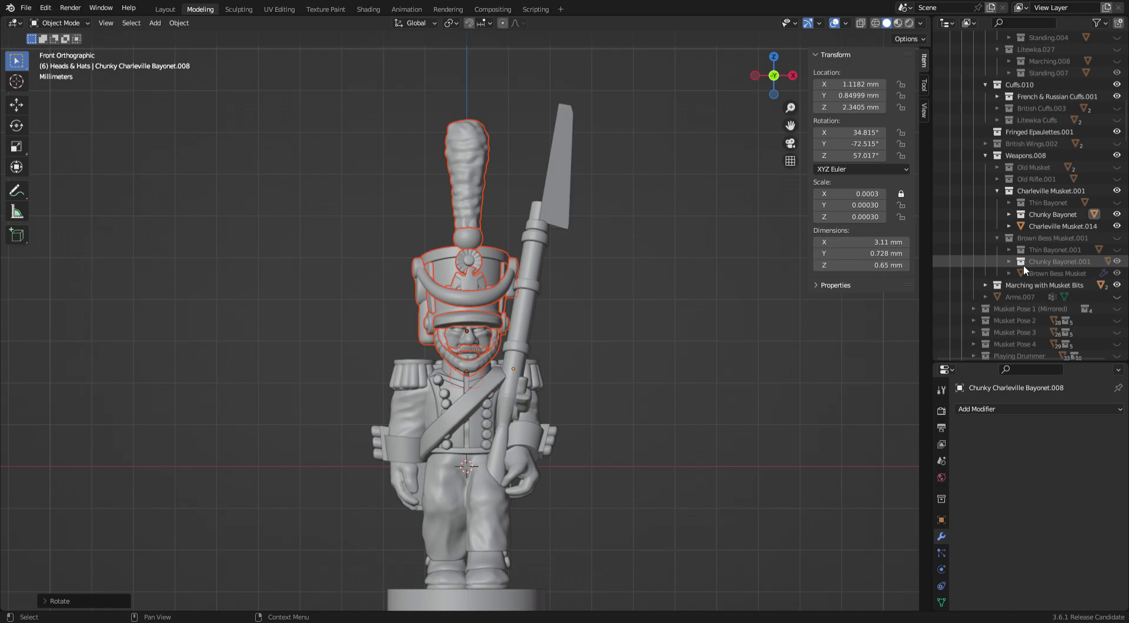
- Collapse the Musket Pose 1 collection under Line Poses and hide it
scroll(1023, 268, "up", 10)
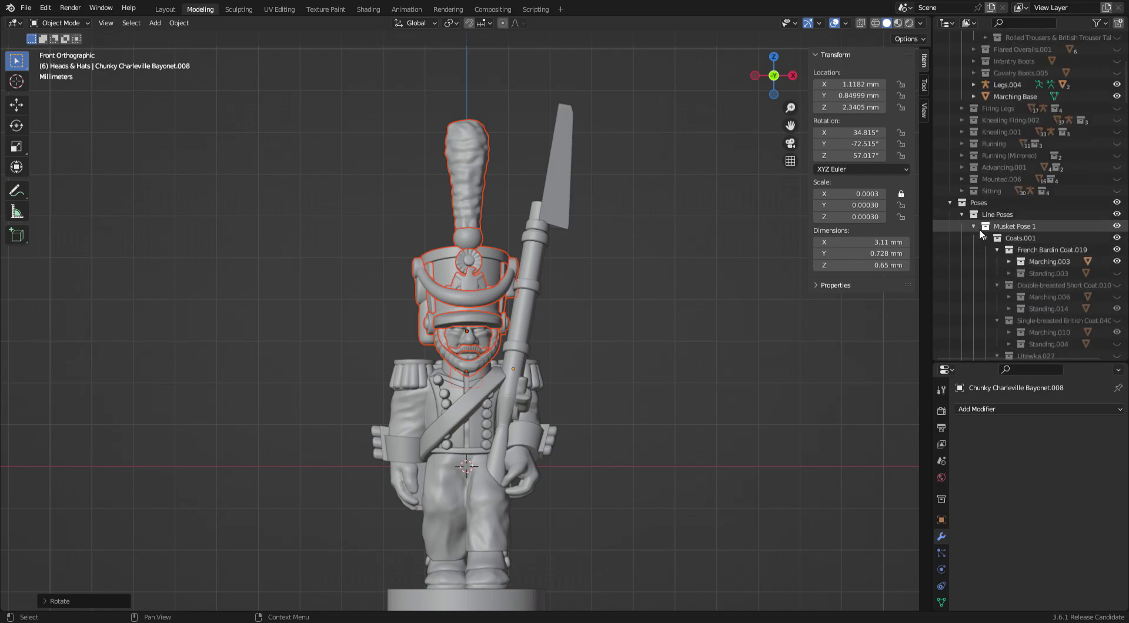
left_click(974, 226)
left_click(1116, 226)
- Preview the Musket Pose 2, Musket Pose 3 and Musket Pose 4 collections on the soldier, showing and hiding each in turn
left_click(1117, 250)
left_click(1117, 251)
left_click(1117, 261)
left_click(1117, 261)
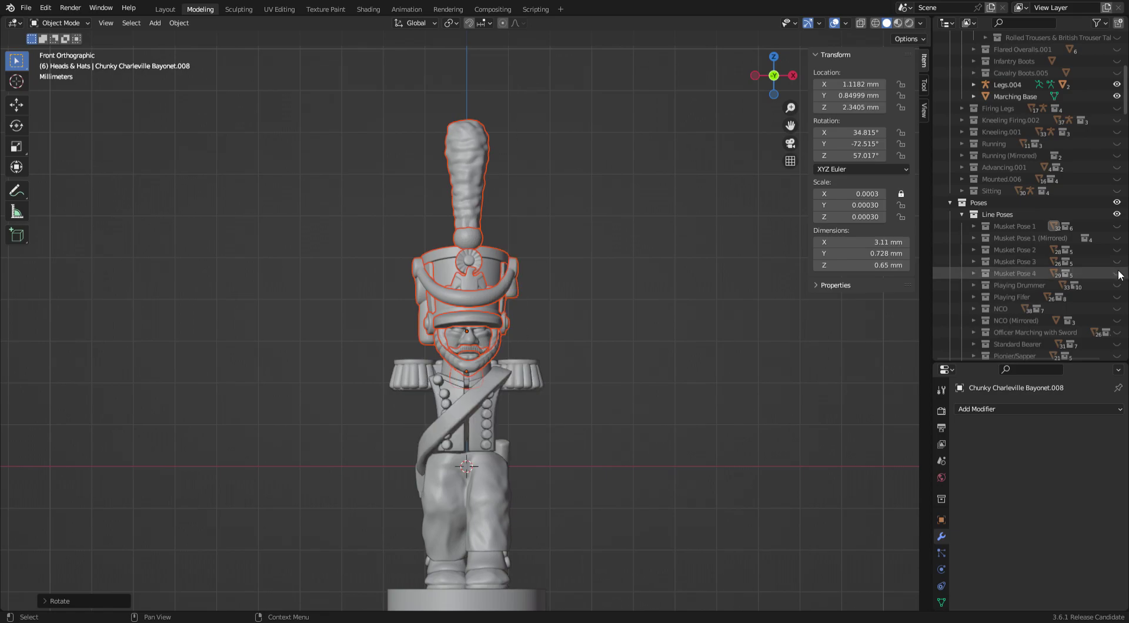
left_click(1118, 273)
left_click(1117, 274)
- Preview the Musket Pose 2 collection again, hide it and show the Musket Pose 1 collection on the soldier
left_click(1117, 249)
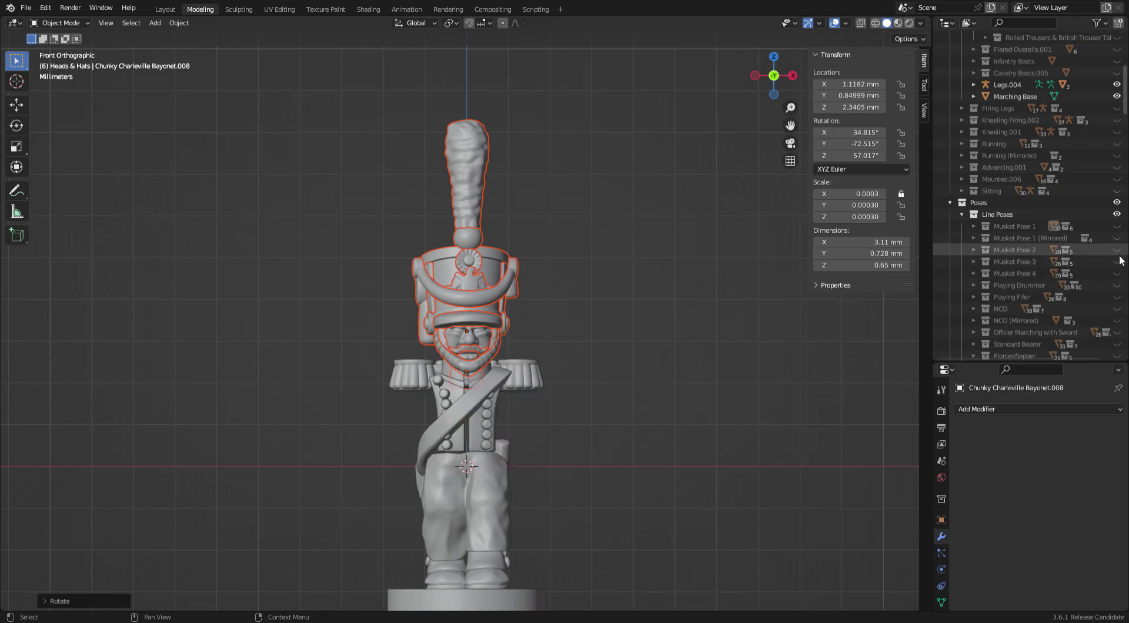
left_click(1118, 250)
left_click(1118, 249)
left_click(1117, 227)
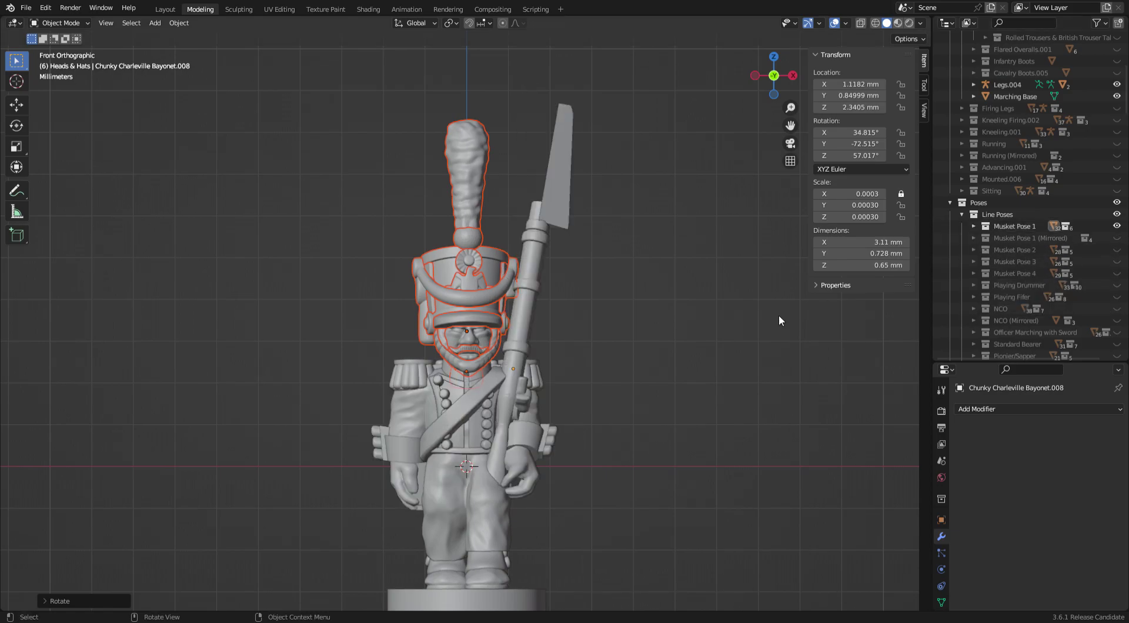